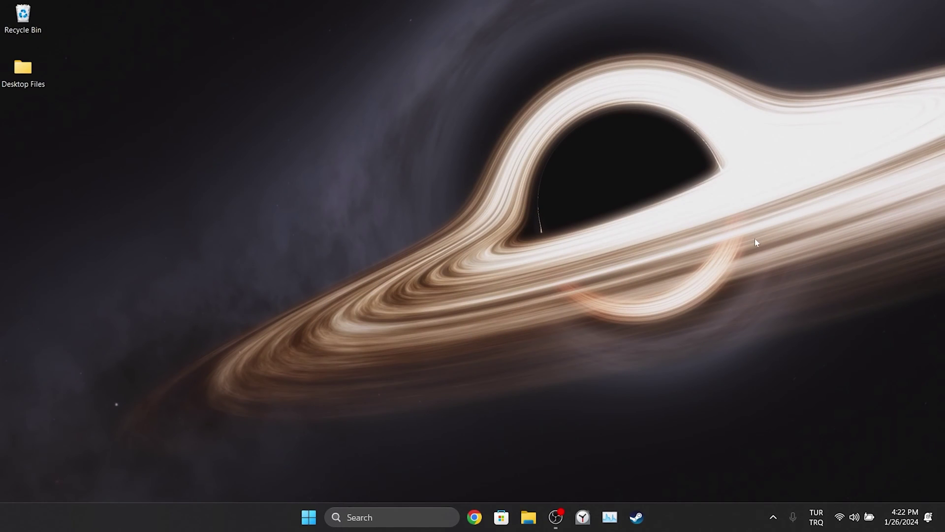
Open the AppData Roaming folder by running %appdata% from the Windows Run dialog
{"action": "left_click", "coordinate": [371, 517]}
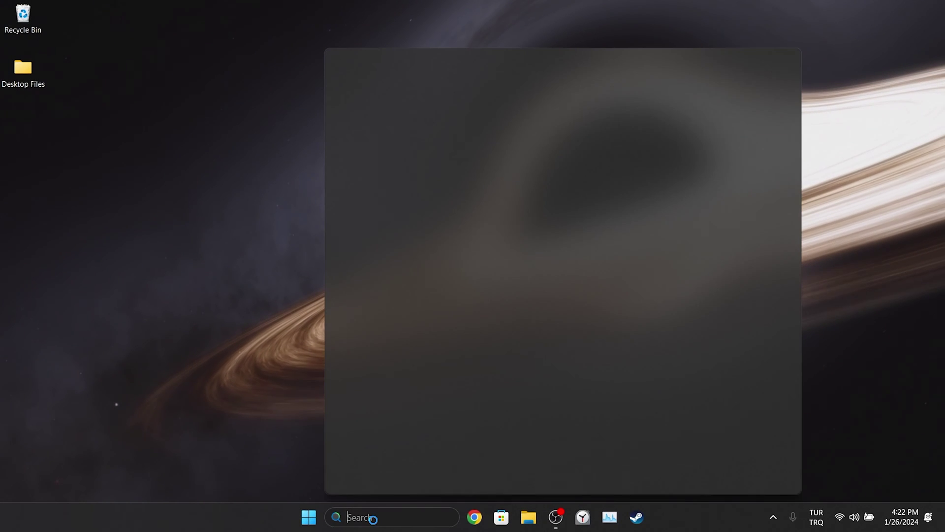
{"action": "type", "text": "run"}
{"action": "left_click", "coordinate": [395, 141]}
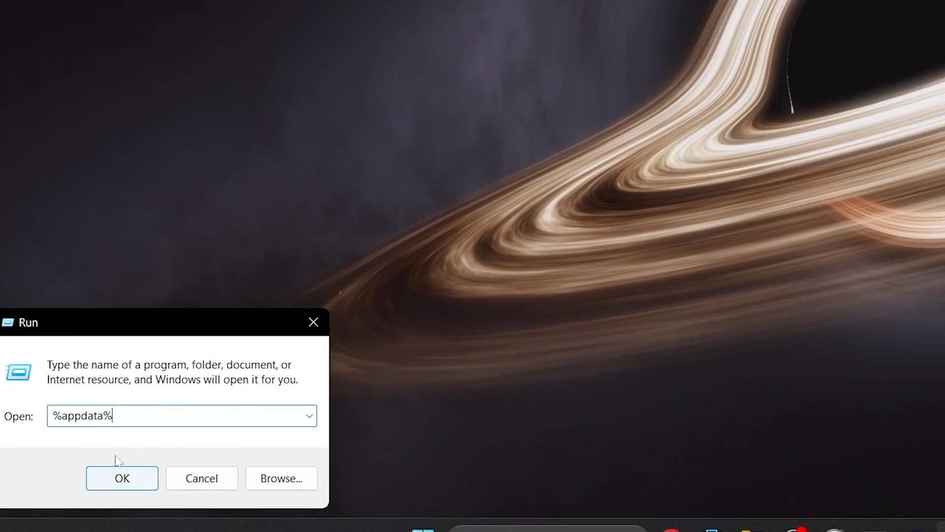
{"action": "left_click", "coordinate": [121, 478]}
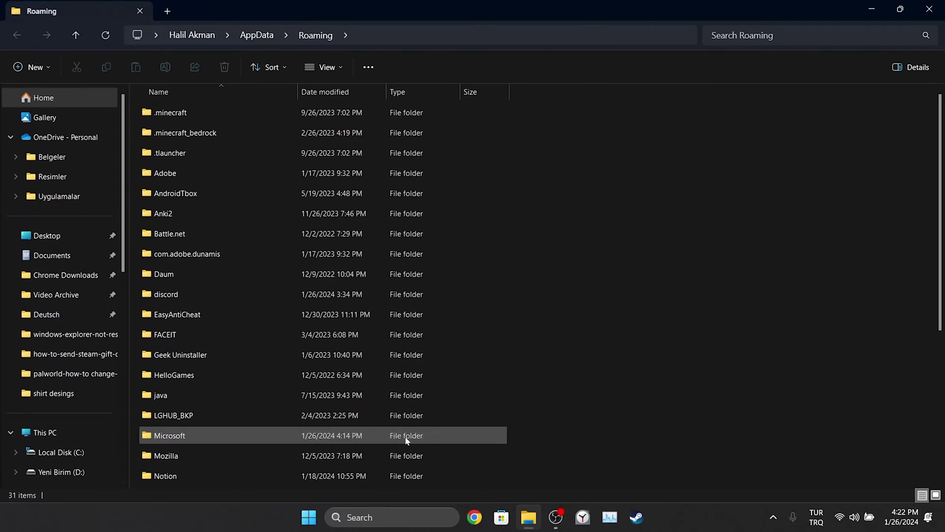
Browse into Roaming > Microsoft > Teams and select its five items
{"action": "key", "text": "m"}
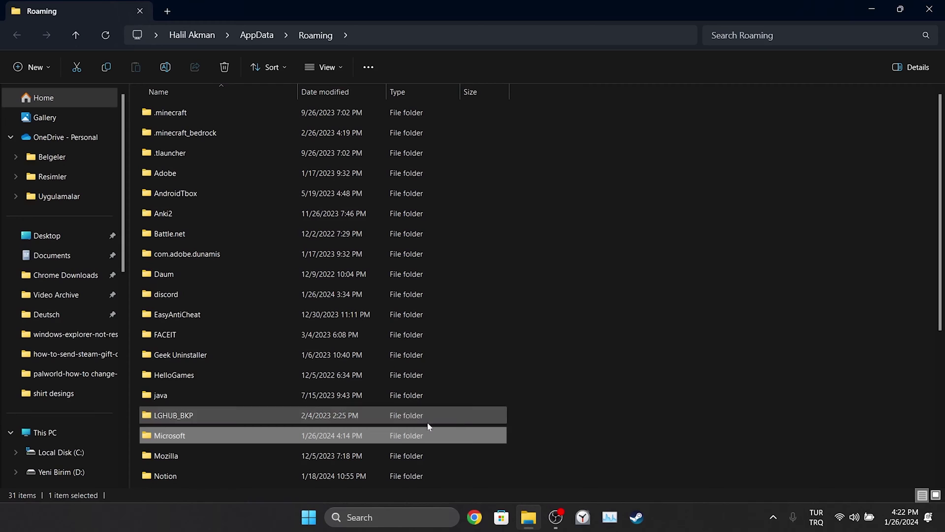
{"action": "double_click", "coordinate": [172, 438]}
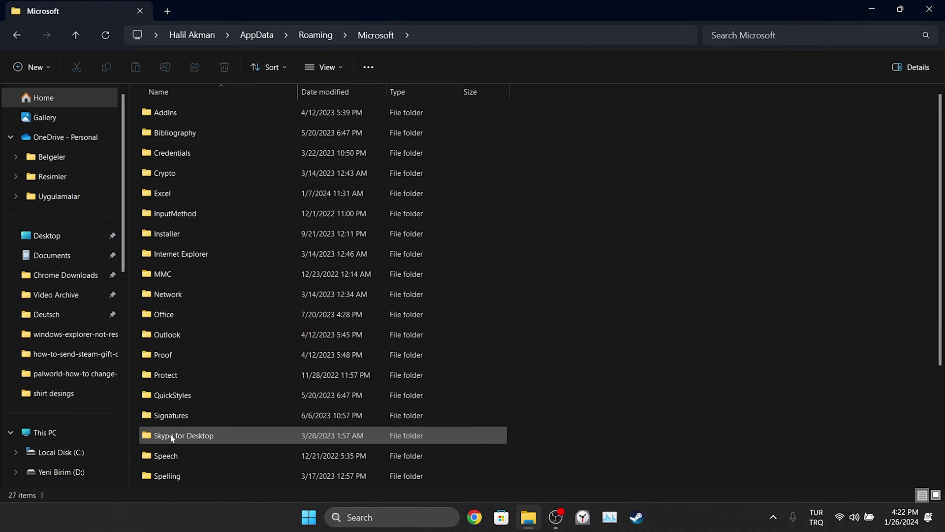
{"action": "key", "text": "t"}
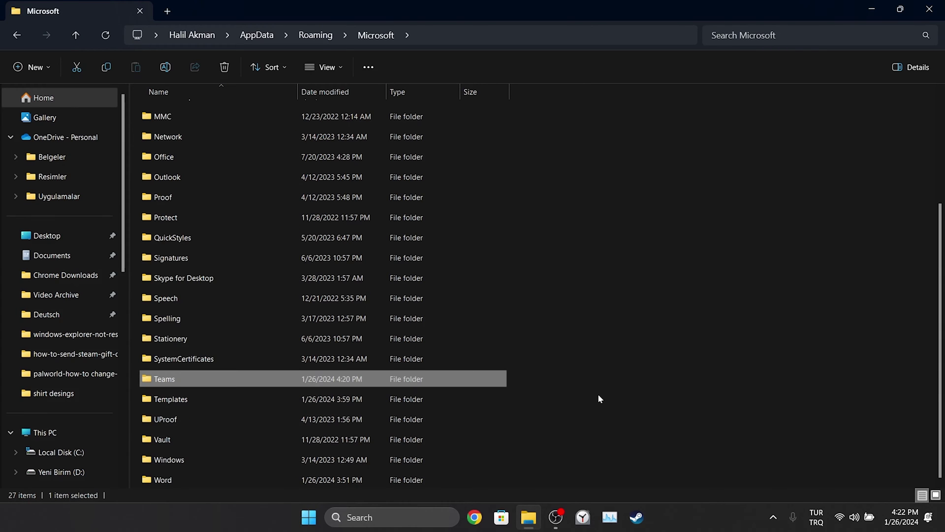
{"action": "double_click", "coordinate": [172, 380]}
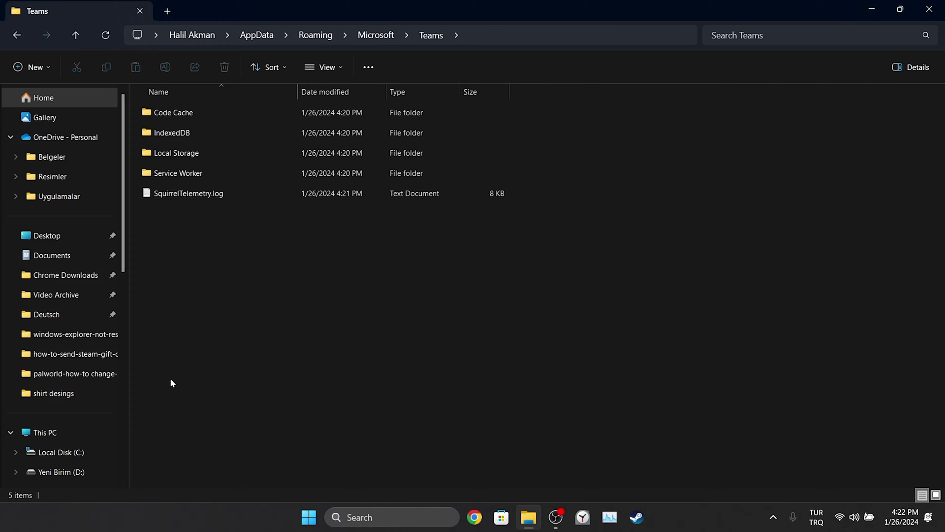
{"action": "left_click_drag", "start_coordinate": [186, 337], "coordinate": [175, 232]}
Delete the Teams folder from Roaming\Microsoft and close File Explorer
{"action": "left_click", "coordinate": [378, 35]}
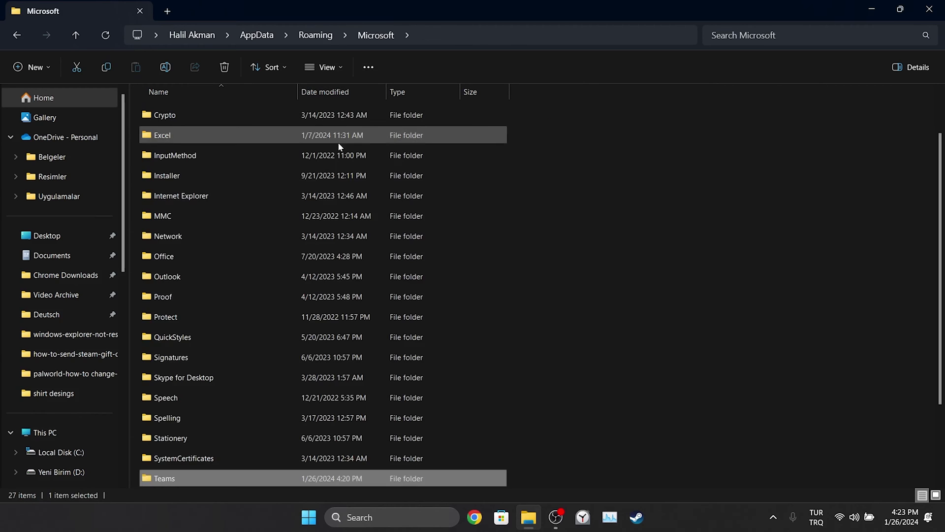
{"action": "right_click", "coordinate": [180, 477]}
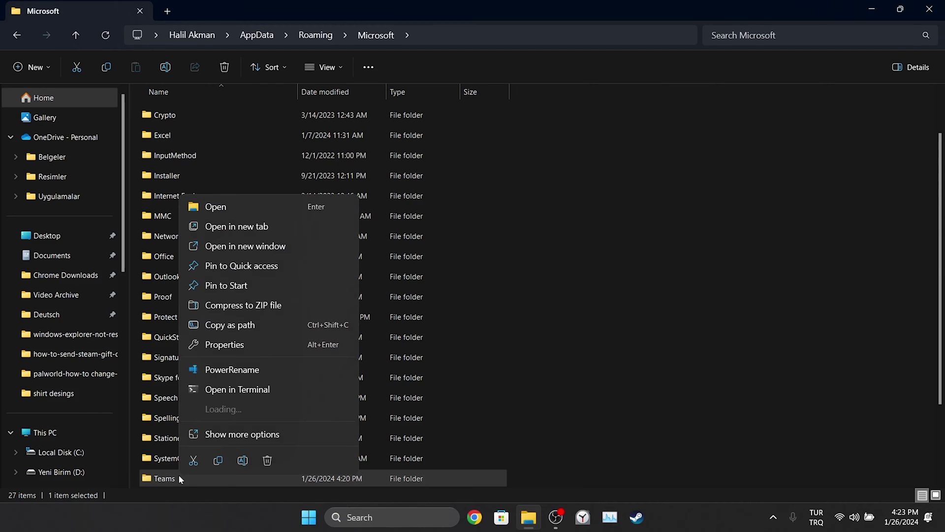
{"action": "left_click", "coordinate": [266, 461]}
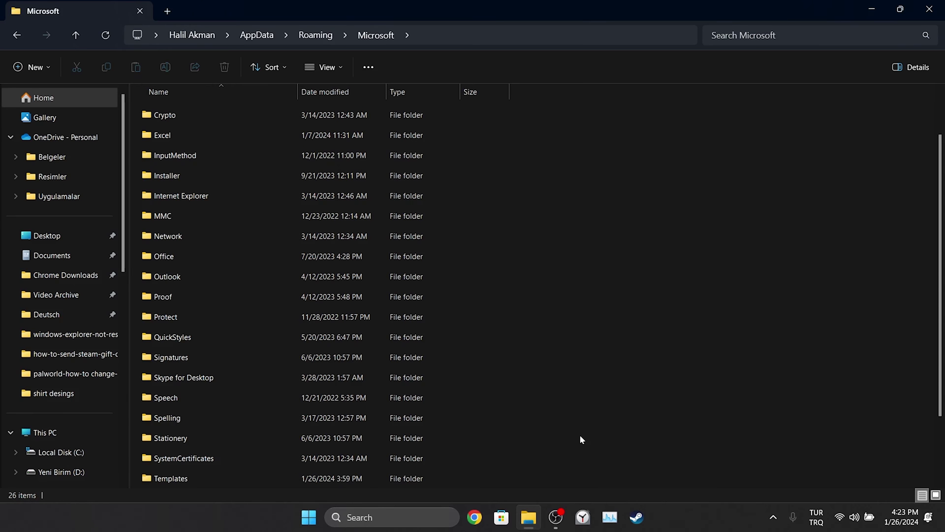
{"action": "left_click", "coordinate": [929, 9]}
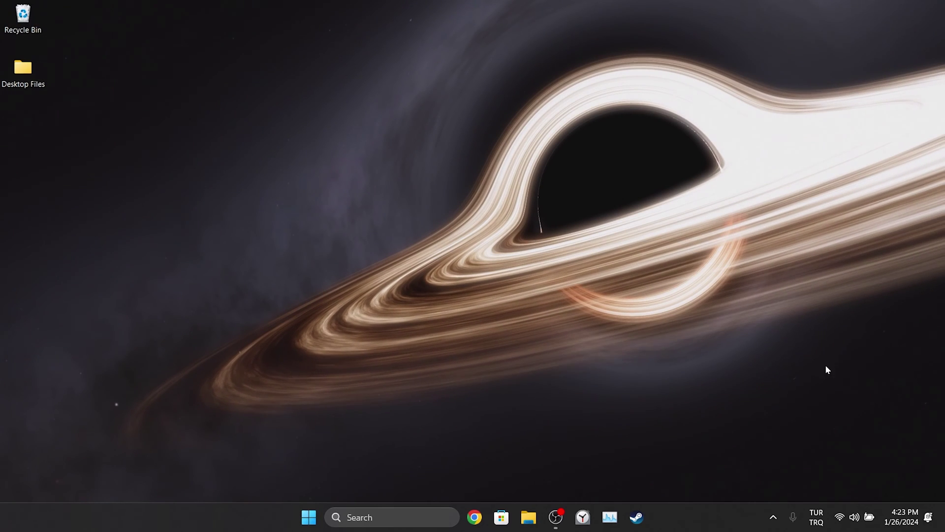
Open Teams from the tray, uncheck Enable spell check in Settings, and close Teams
{"action": "left_click", "coordinate": [774, 517]}
{"action": "left_click", "coordinate": [724, 479]}
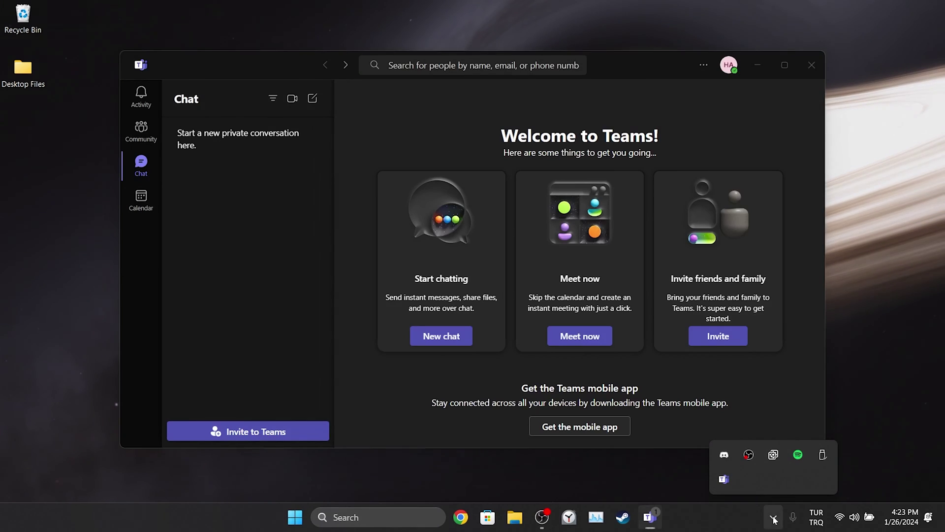
{"action": "left_click", "coordinate": [703, 65]}
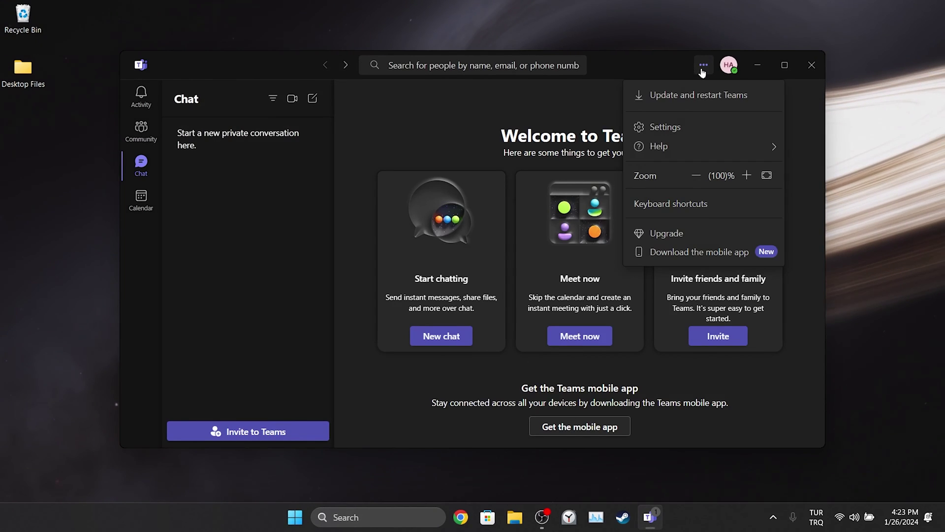
{"action": "left_click", "coordinate": [680, 128]}
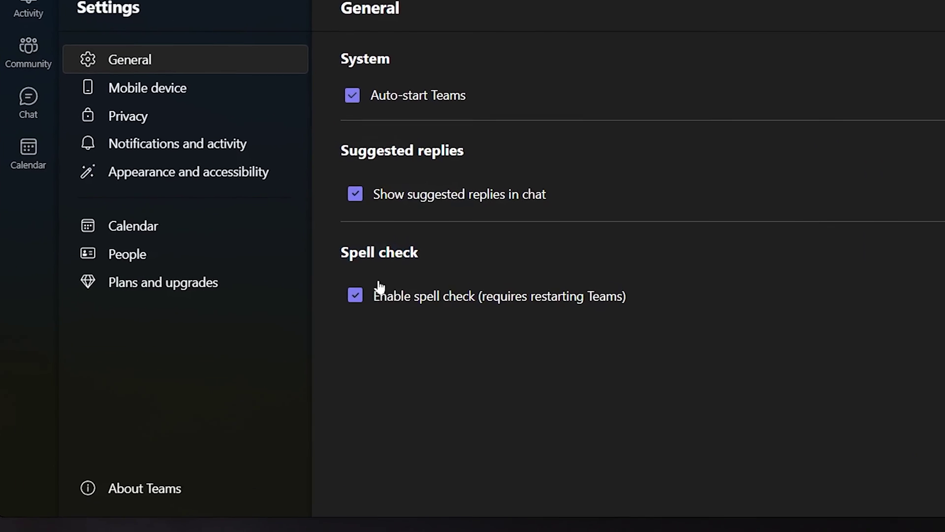
{"action": "left_click", "coordinate": [363, 298]}
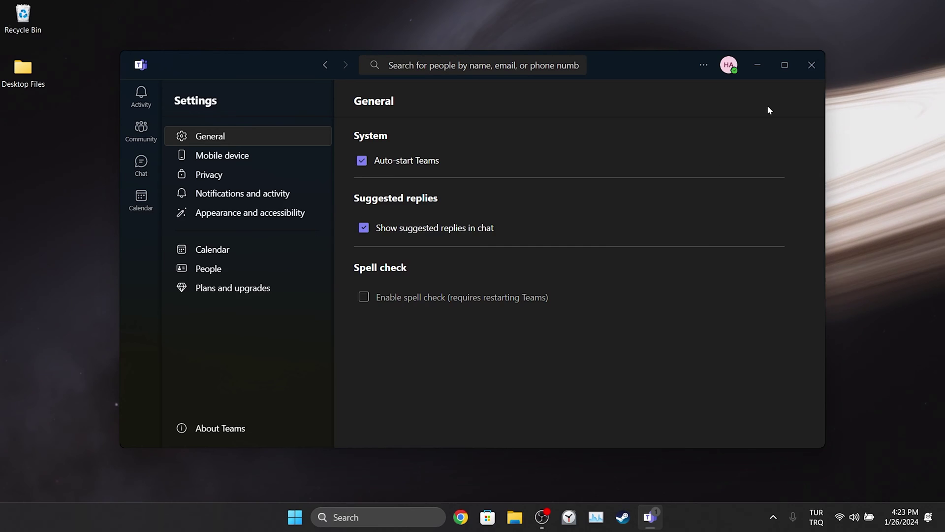
{"action": "left_click", "coordinate": [810, 66]}
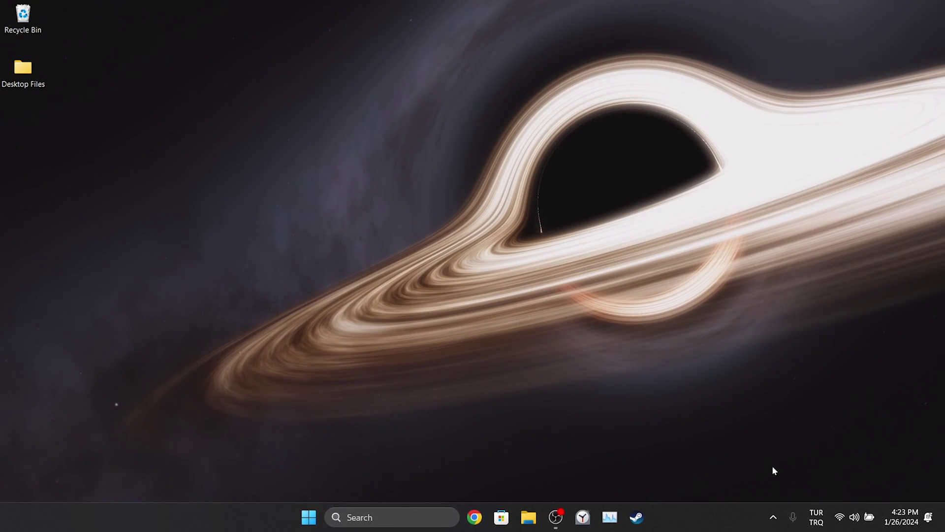
Quit Teams completely from its notification-area icon
{"action": "left_click", "coordinate": [773, 517]}
{"action": "right_click", "coordinate": [722, 486]}
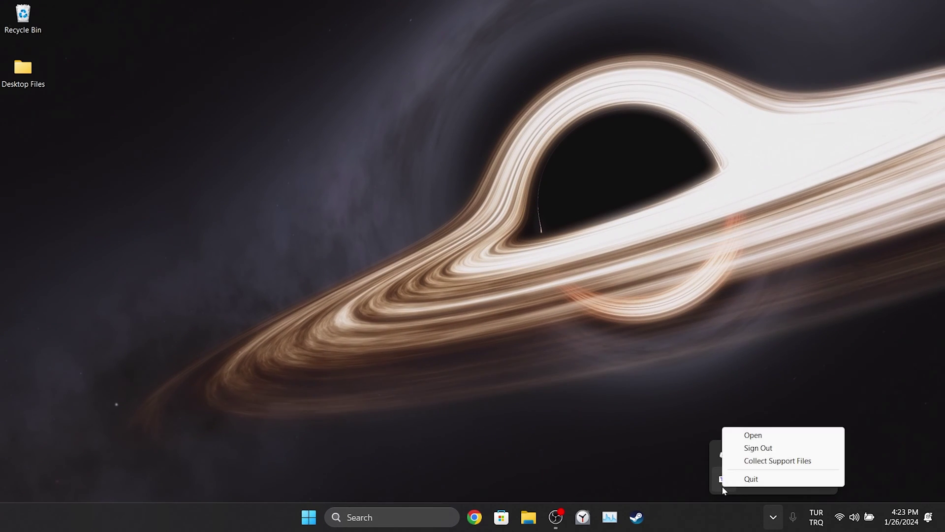
{"action": "left_click", "coordinate": [734, 481]}
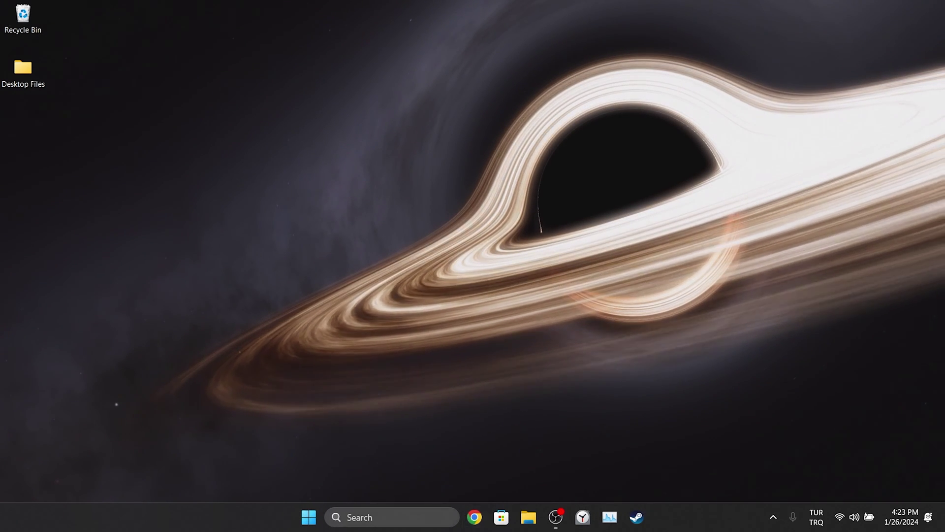
Relaunch Microsoft Teams through a 'teams' taskbar search
{"action": "left_click", "coordinate": [417, 515]}
{"action": "type", "text": "teams"}
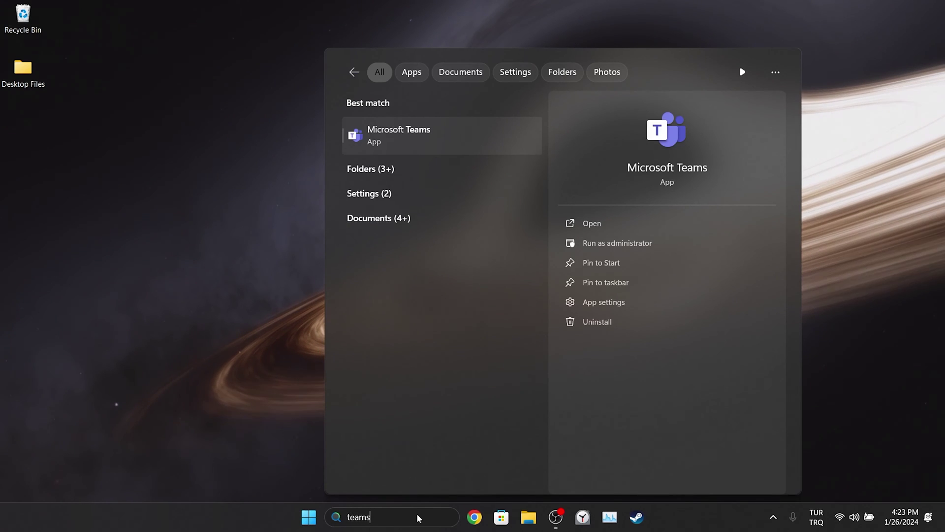
{"action": "left_click", "coordinate": [410, 142]}
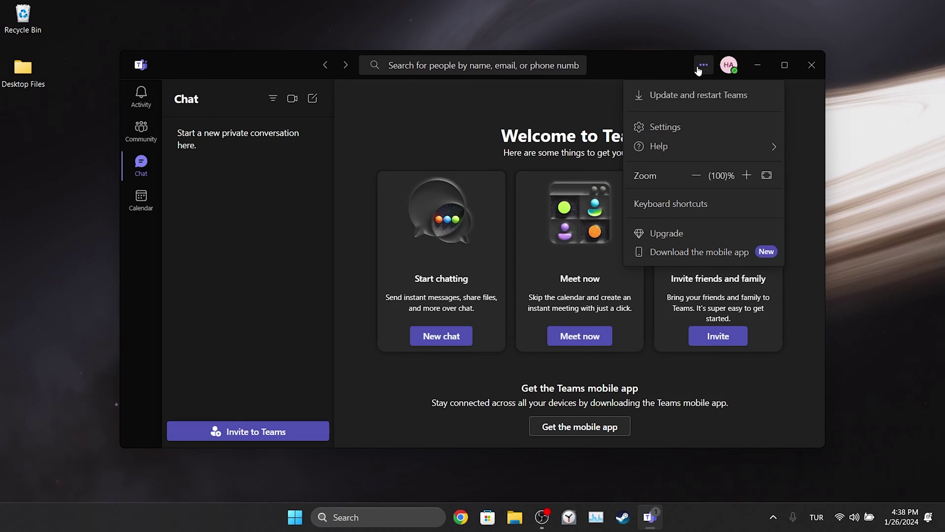
Re-check Enable spell check in the Teams general settings
{"action": "left_click", "coordinate": [666, 127]}
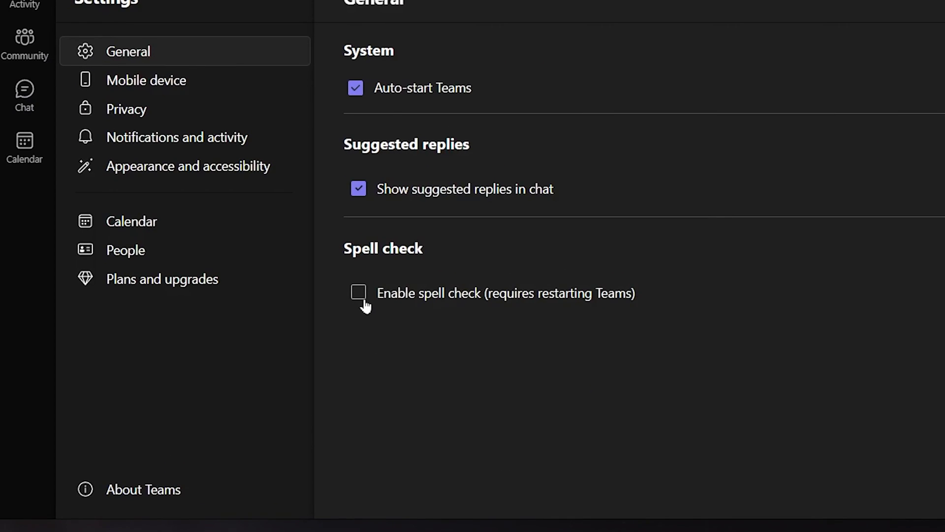
{"action": "left_click", "coordinate": [365, 301]}
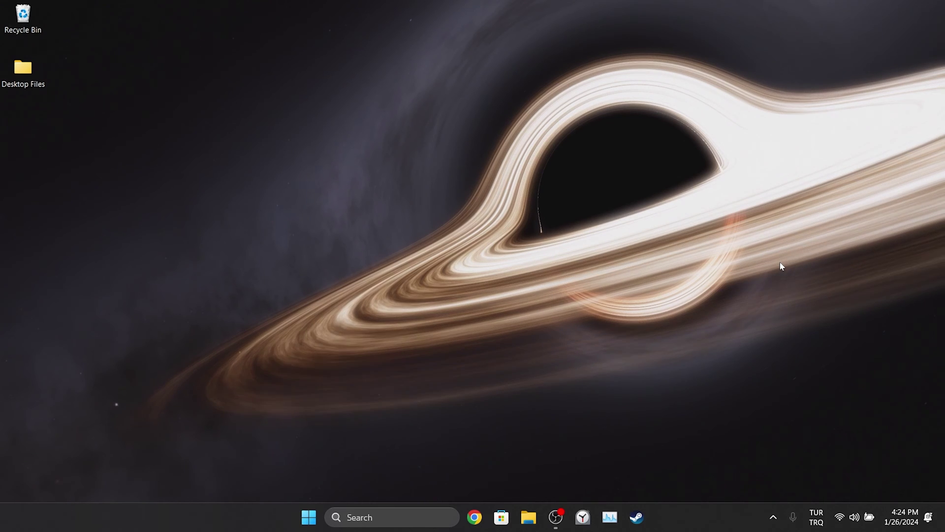
Launch Windows Settings from the Start context menu and go to Time & language
{"action": "right_click", "coordinate": [315, 517]}
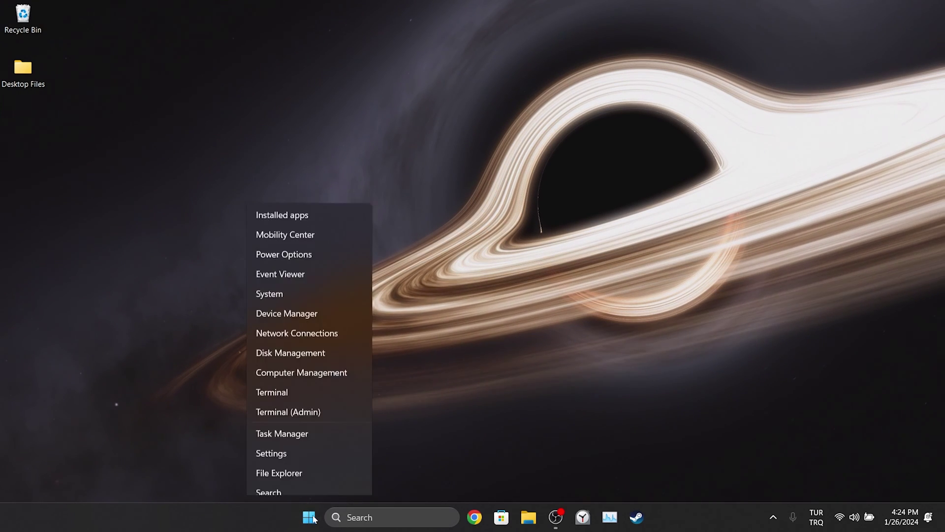
{"action": "left_click", "coordinate": [288, 383]}
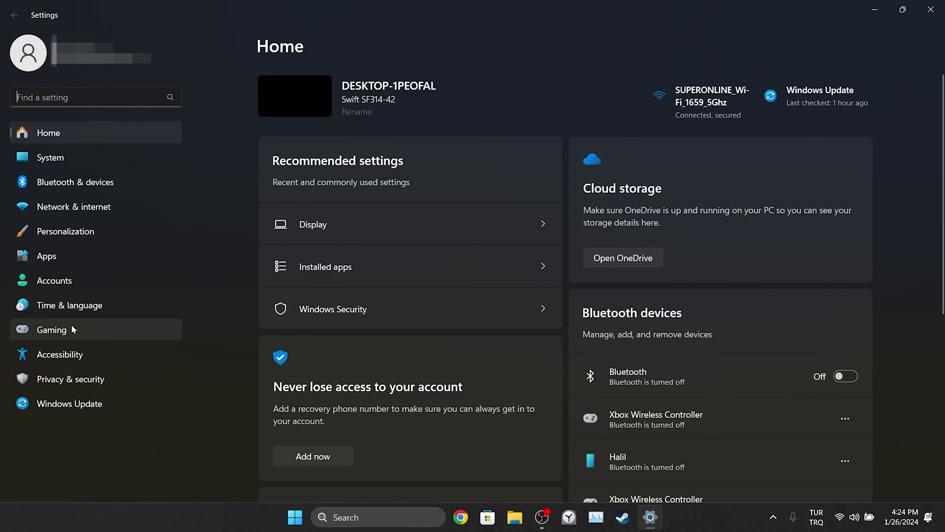
{"action": "left_click", "coordinate": [56, 308]}
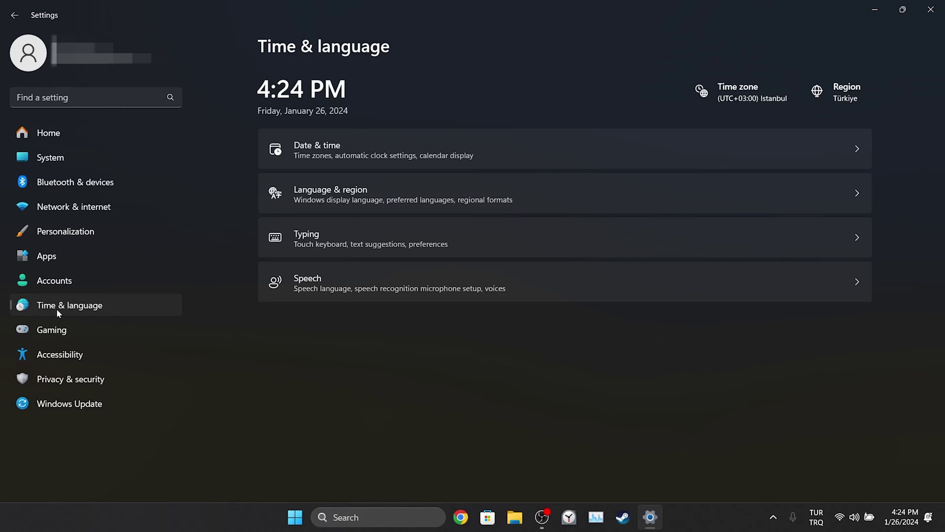
Remove Turkish from Language & region preferred languages, leaving English (United States), then close Settings
{"action": "left_click", "coordinate": [320, 199]}
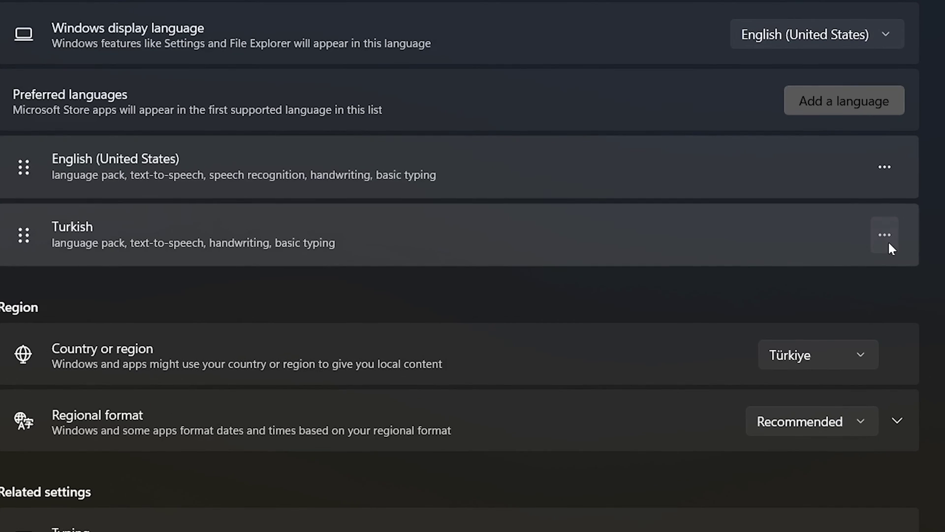
{"action": "left_click", "coordinate": [850, 240]}
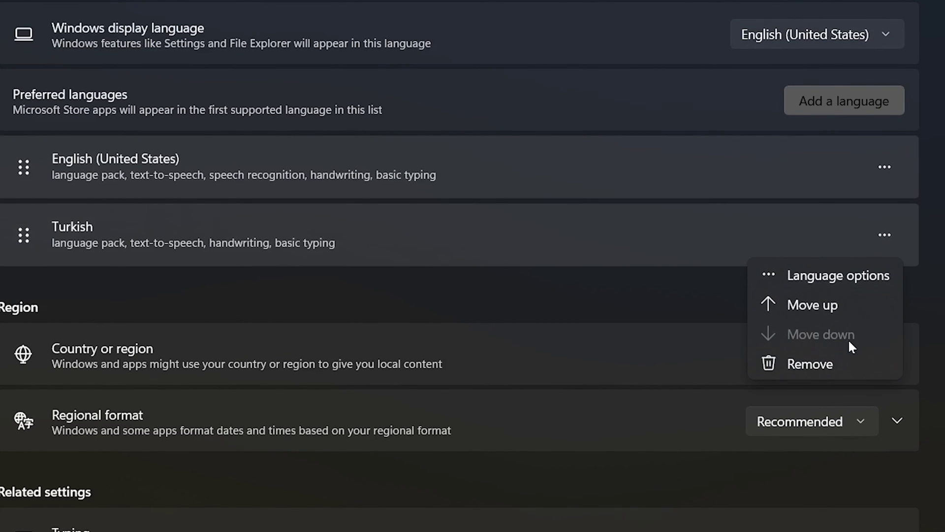
{"action": "left_click", "coordinate": [805, 363]}
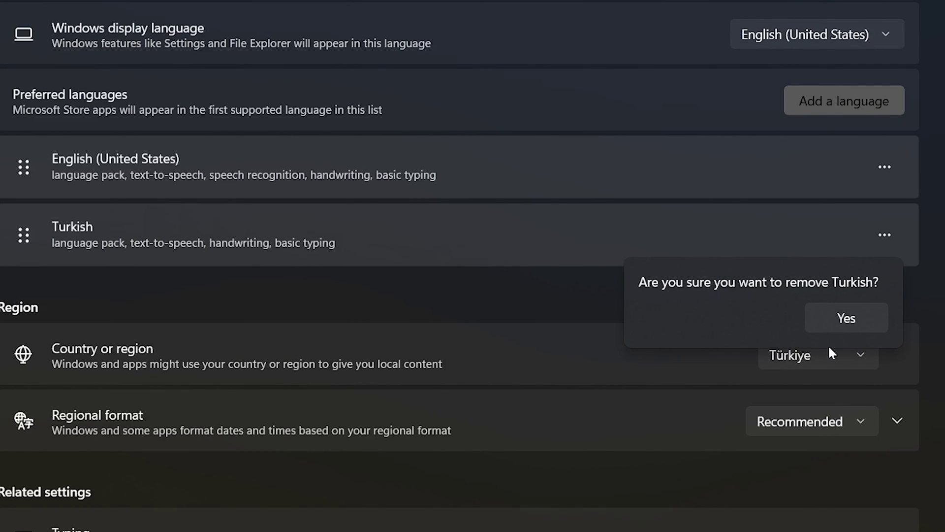
{"action": "left_click", "coordinate": [843, 326]}
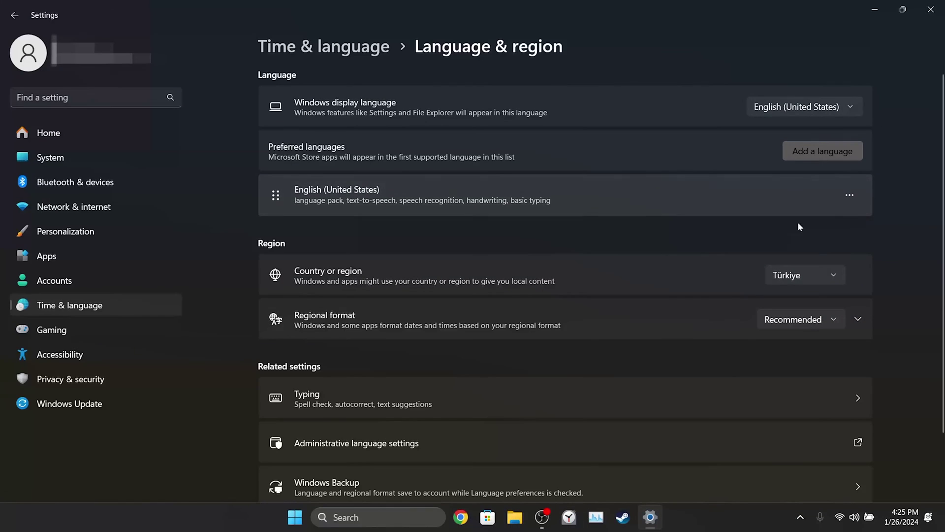
{"action": "left_click", "coordinate": [931, 10]}
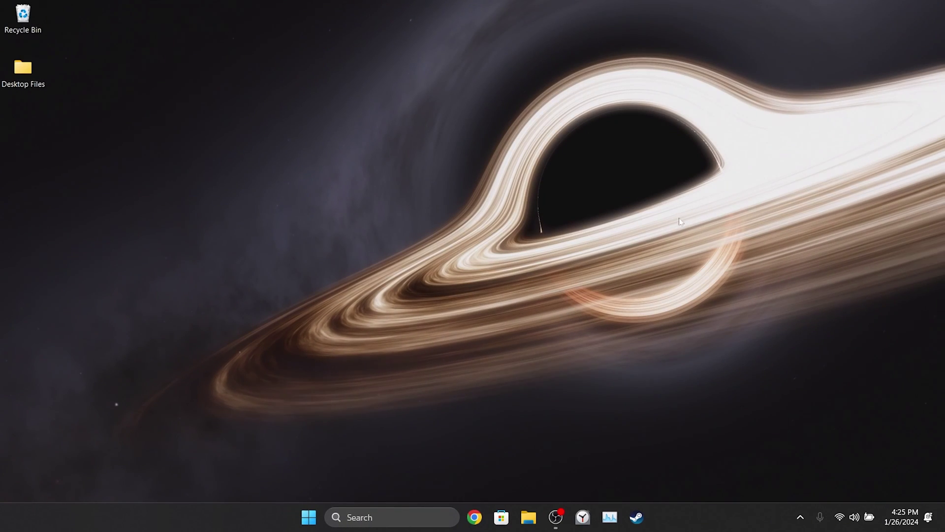
{"action": "left_click", "coordinate": [309, 522]}
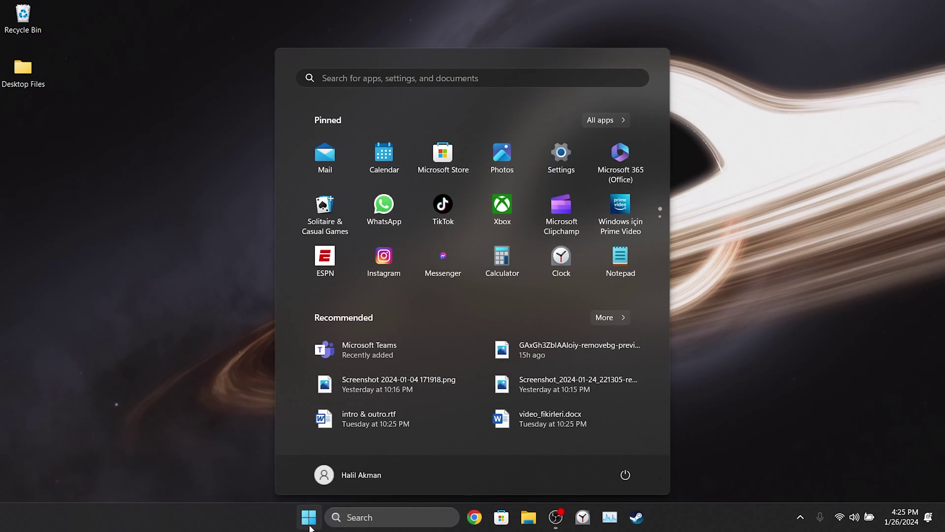
{"action": "left_click", "coordinate": [625, 477]}
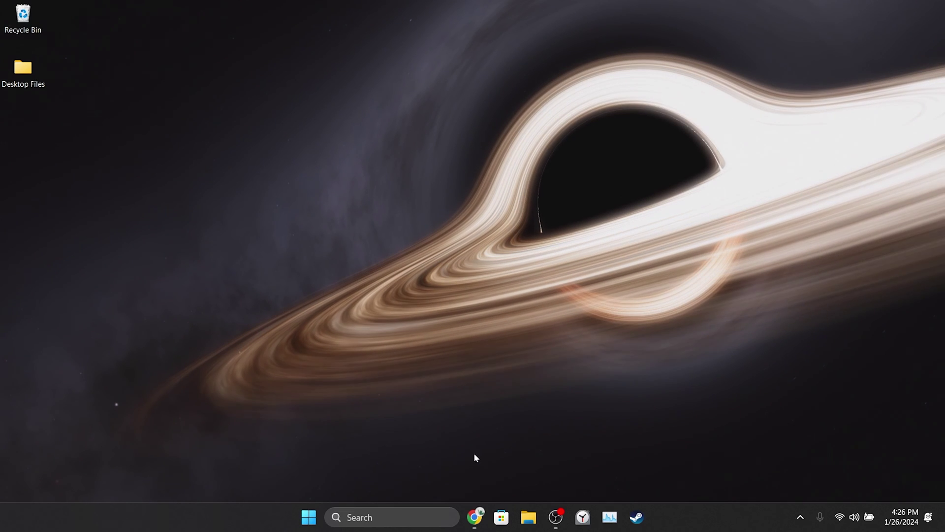
{"action": "left_click", "coordinate": [377, 513]}
Uninstall the Microsoft Teams app from the 'microsoft teams' search result
{"action": "type", "text": "microsoft "}
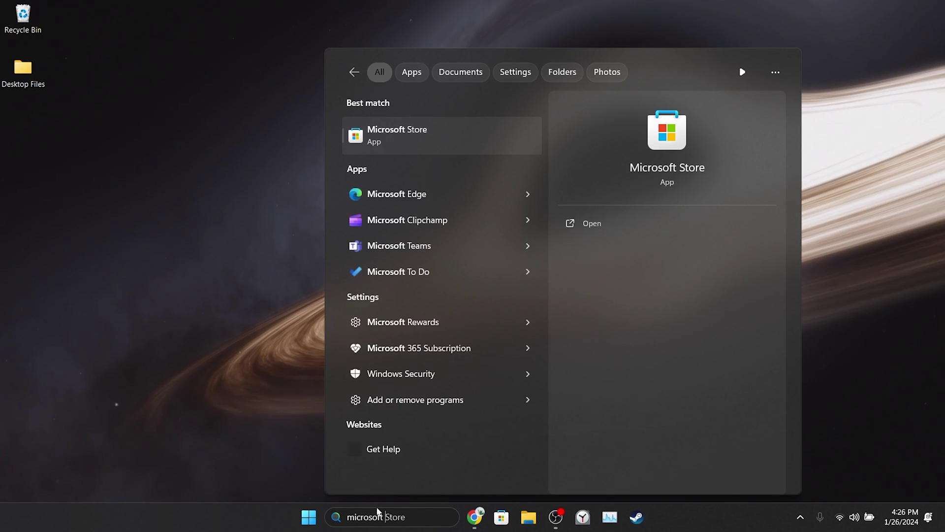
{"action": "type", "text": "teams"}
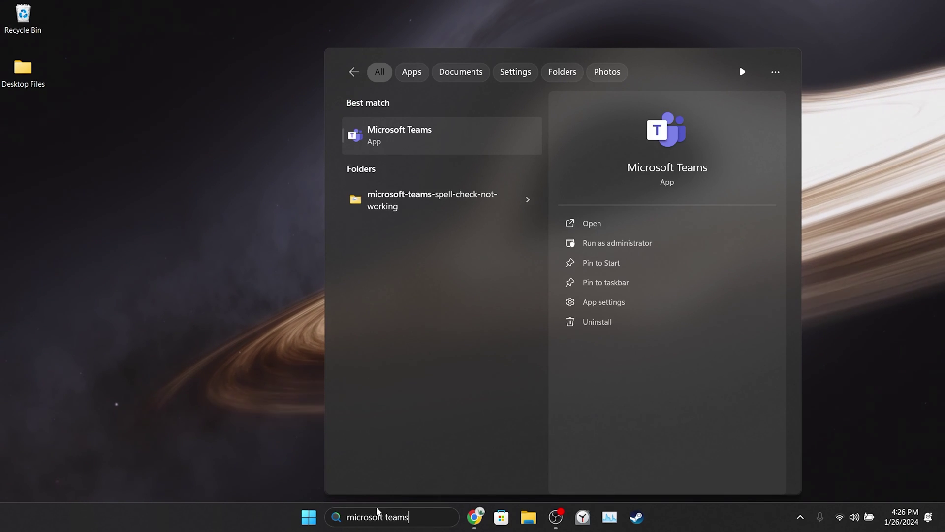
{"action": "right_click", "coordinate": [384, 137]}
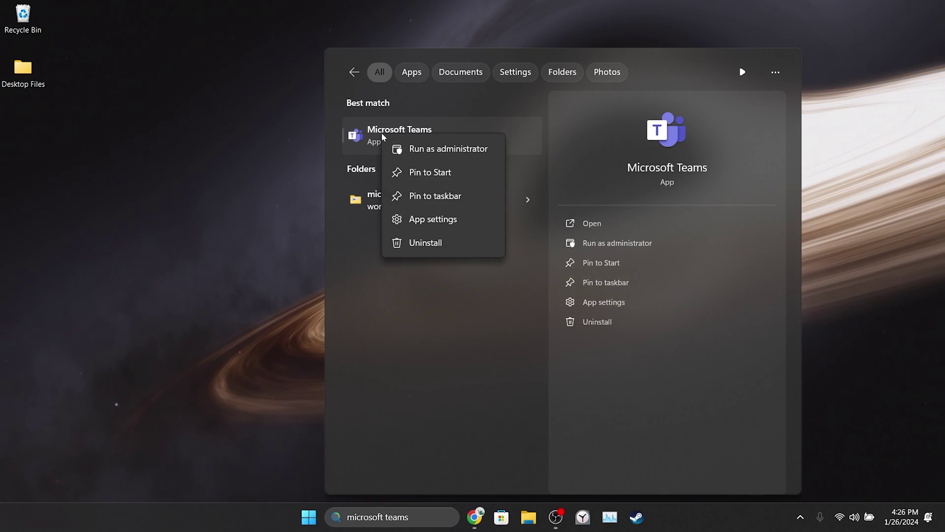
{"action": "left_click", "coordinate": [428, 248]}
{"action": "left_click", "coordinate": [500, 290]}
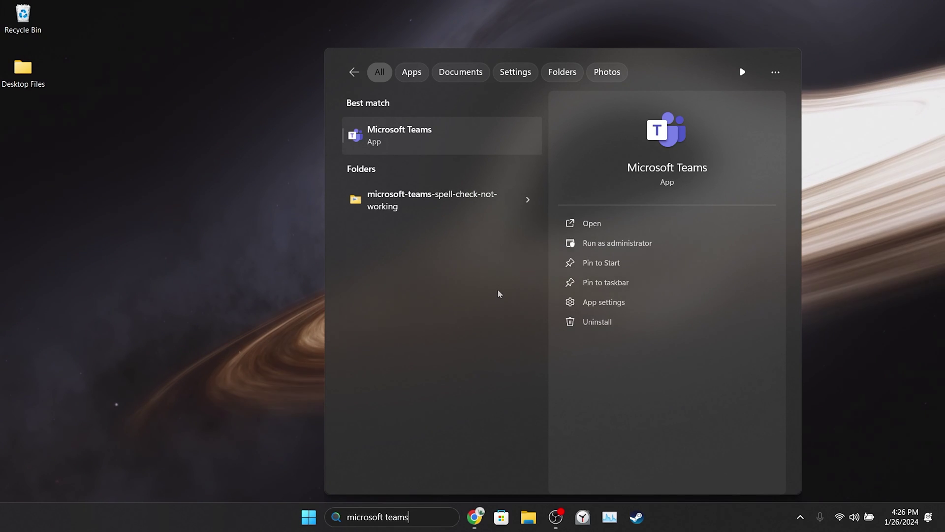
Clear and close the search panel, then bring Chrome's Google results forward
{"action": "key", "text": "BackSpace"}
{"action": "key", "text": "BackSpace"}
{"action": "key", "text": "BackSpace"}
{"action": "key", "text": "BackSpace"}
{"action": "key", "text": "BackSpace"}
{"action": "type", "text": "teams"}
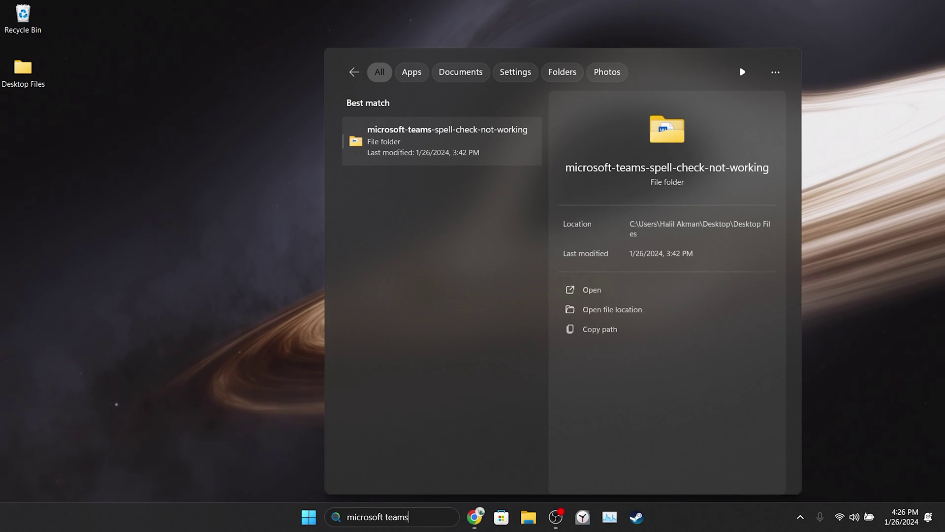
{"action": "key", "text": "ctrl+a"}
{"action": "key", "text": "BackSpace"}
{"action": "key", "text": "Escape"}
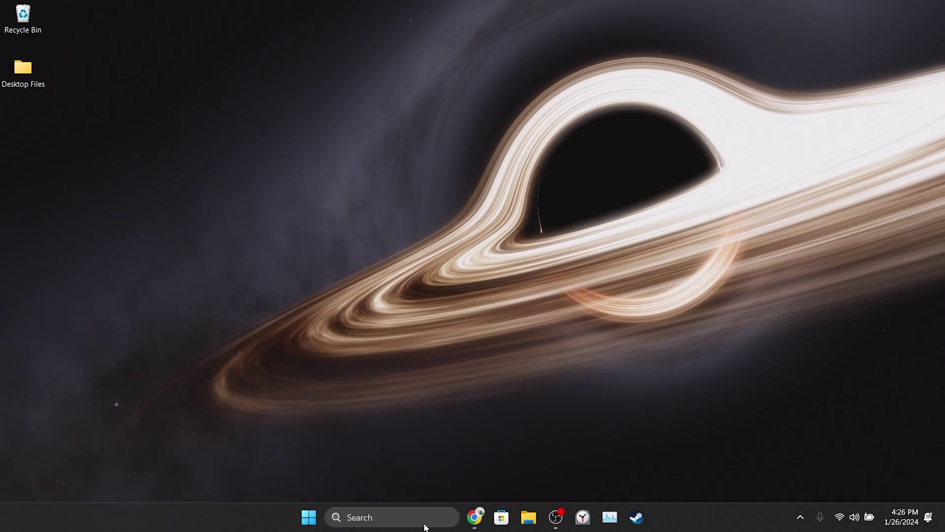
{"action": "left_click", "coordinate": [475, 521]}
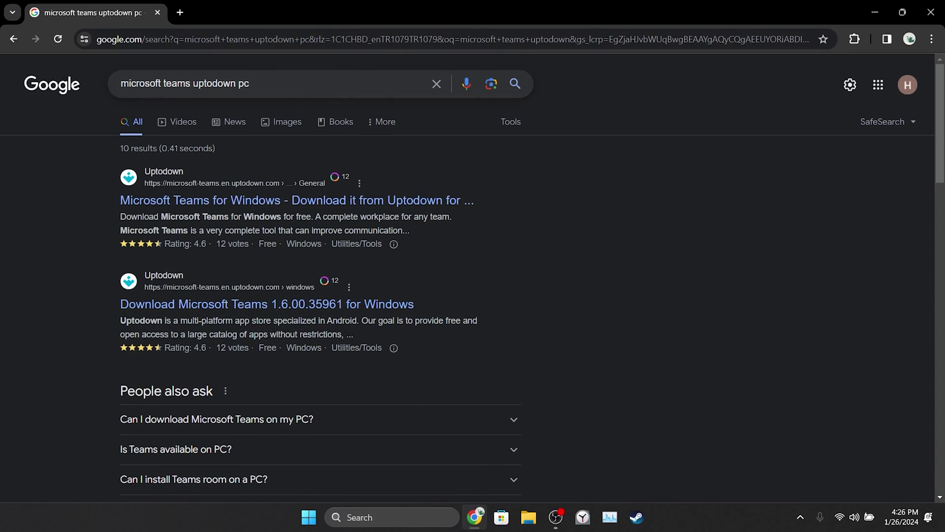
Open Uptodown's Microsoft Teams for Windows page from the Google results
{"action": "left_click_drag", "start_coordinate": [250, 82], "coordinate": [115, 81]}
{"action": "key", "text": "End"}
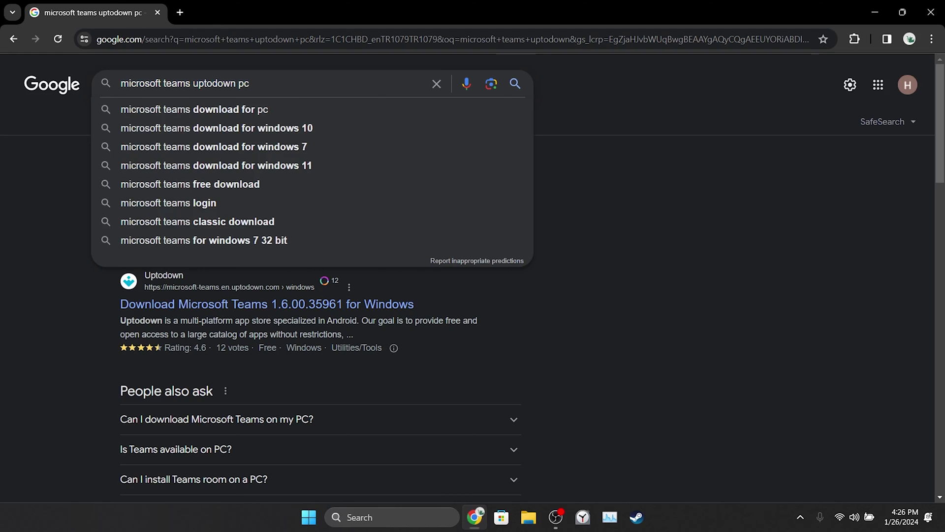
{"action": "left_click", "coordinate": [611, 230]}
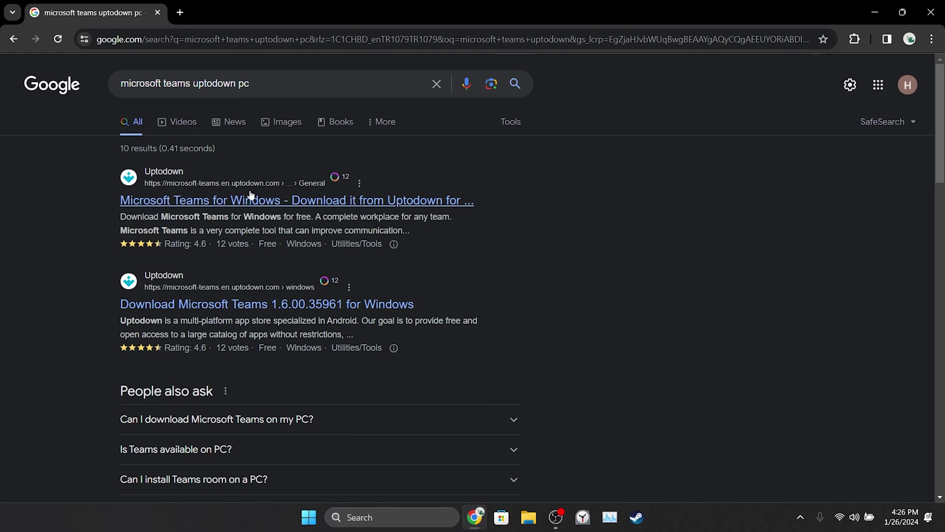
{"action": "left_click", "coordinate": [214, 197]}
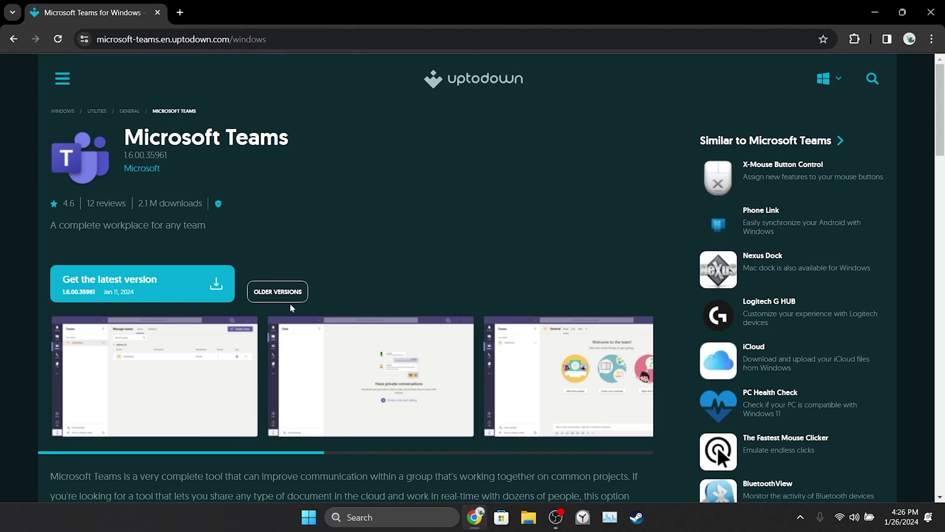
Download older version 1.6.00.27573 as microsoft-teams-1-6-00-27573.exe
{"action": "left_click", "coordinate": [276, 298]}
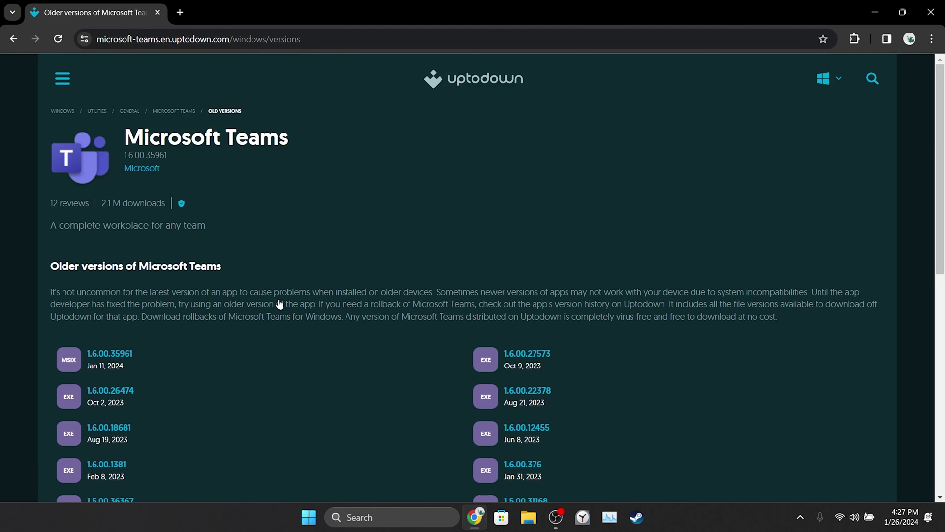
{"action": "left_click", "coordinate": [525, 363]}
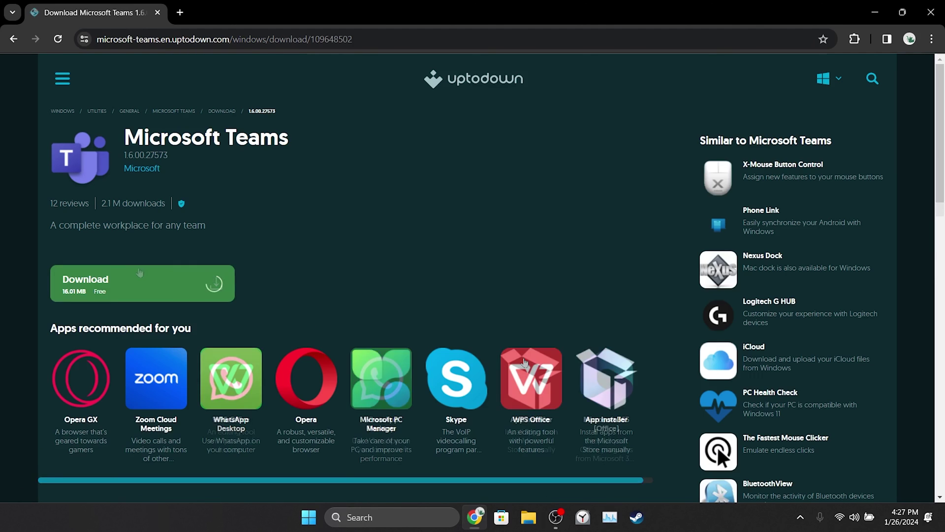
{"action": "left_click", "coordinate": [106, 270]}
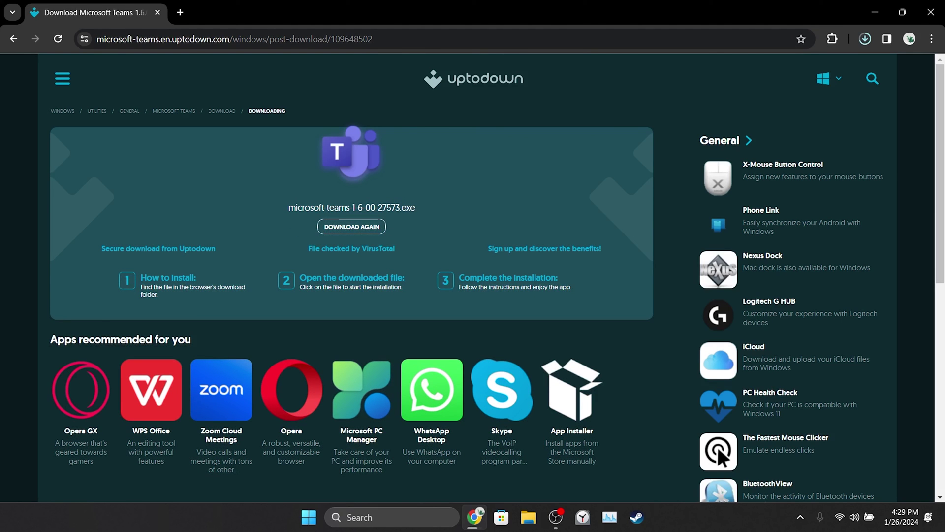
Run microsoft-teams-1-6-00-27573.exe from Chrome's downloads past the security warning, then close Teams' welcome window
{"action": "left_click", "coordinate": [865, 39]}
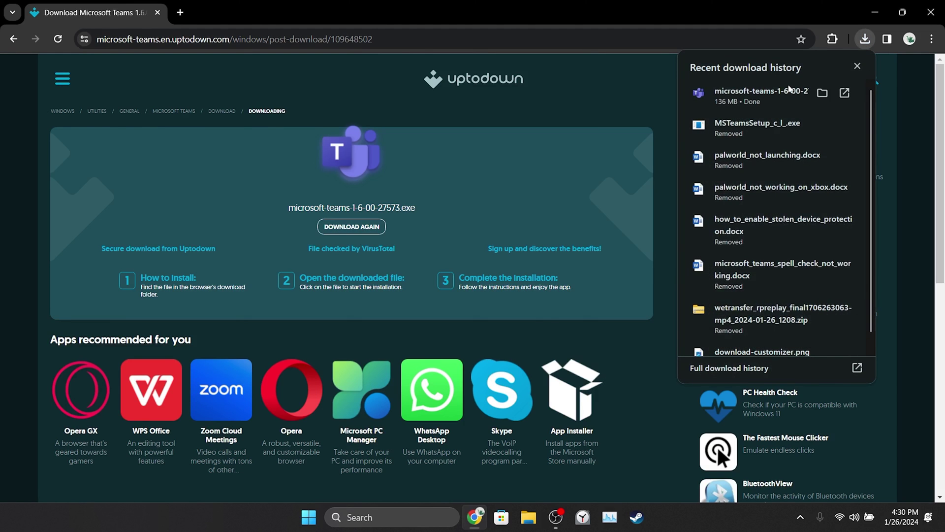
{"action": "left_click", "coordinate": [753, 91]}
{"action": "left_click", "coordinate": [509, 271]}
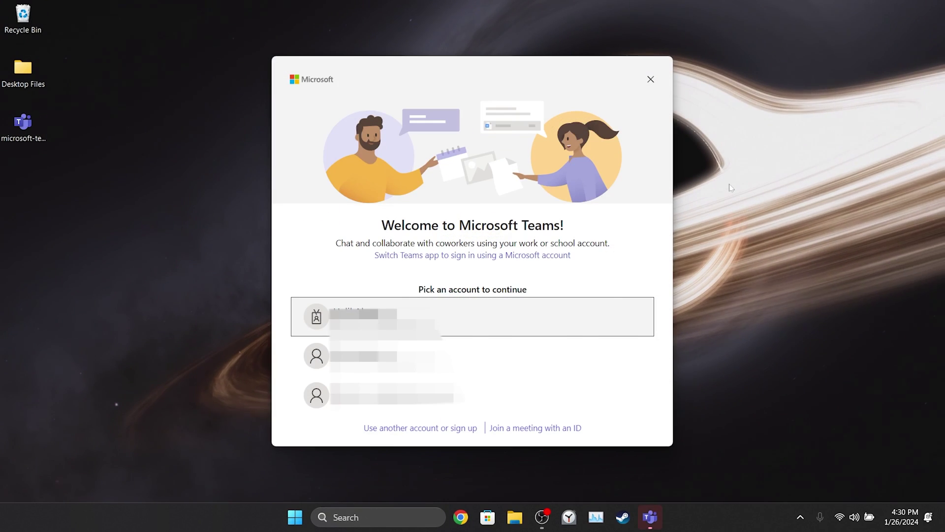
{"action": "left_click", "coordinate": [651, 79]}
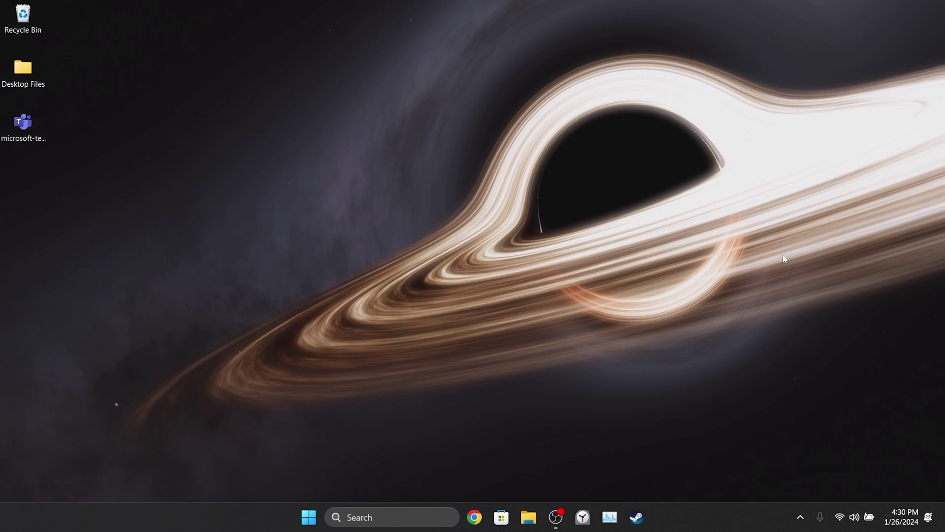